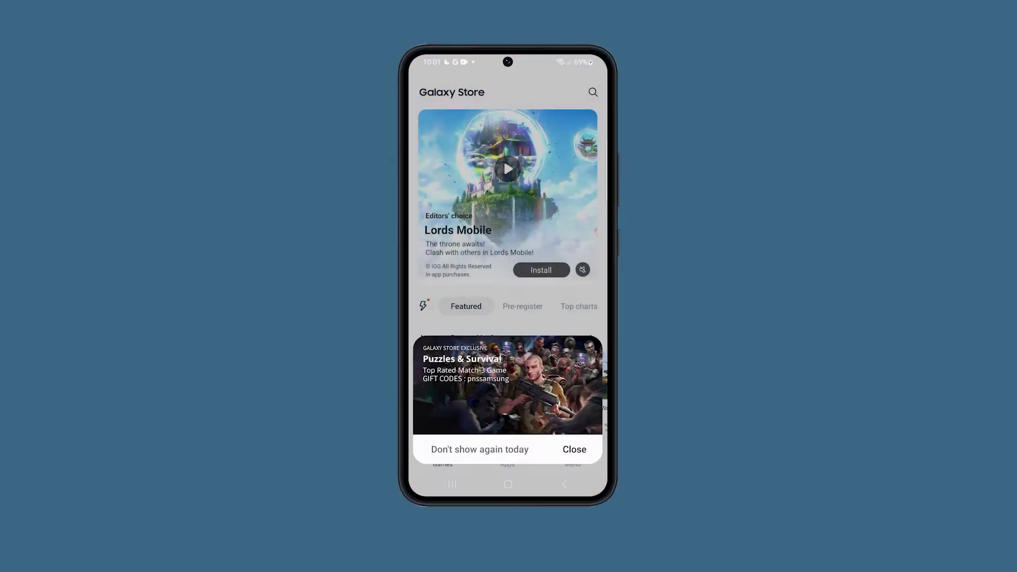
Dismiss the Puzzles & Survival promotion popup in Galaxy Store.
{"action": "left_click", "coordinate": [479, 449]}
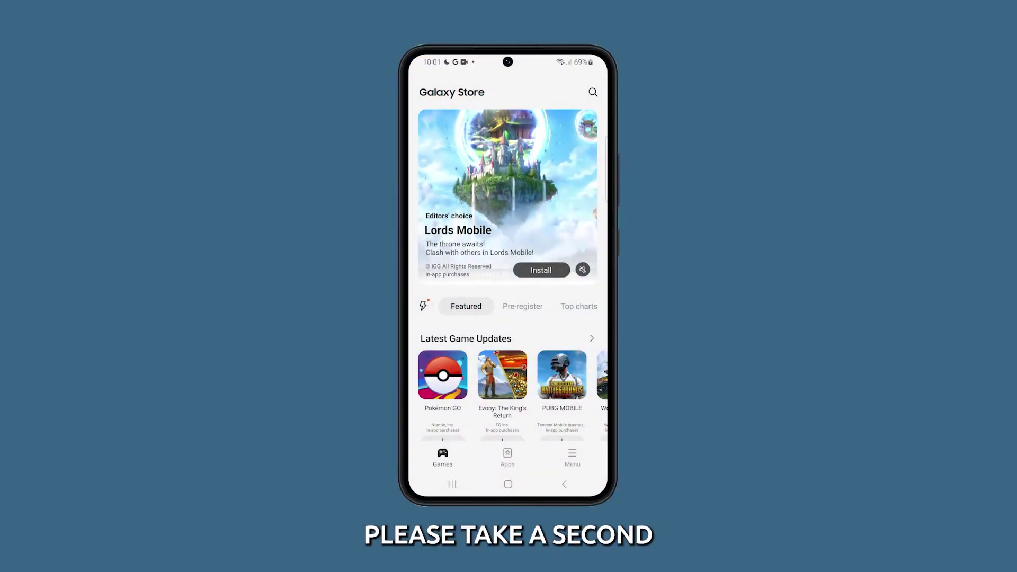
{"action": "scroll", "coordinate": [510, 278], "scroll_direction": "down", "scroll_amount": 5}
{"action": "scroll", "coordinate": [509, 279], "scroll_direction": "down", "scroll_amount": 2}
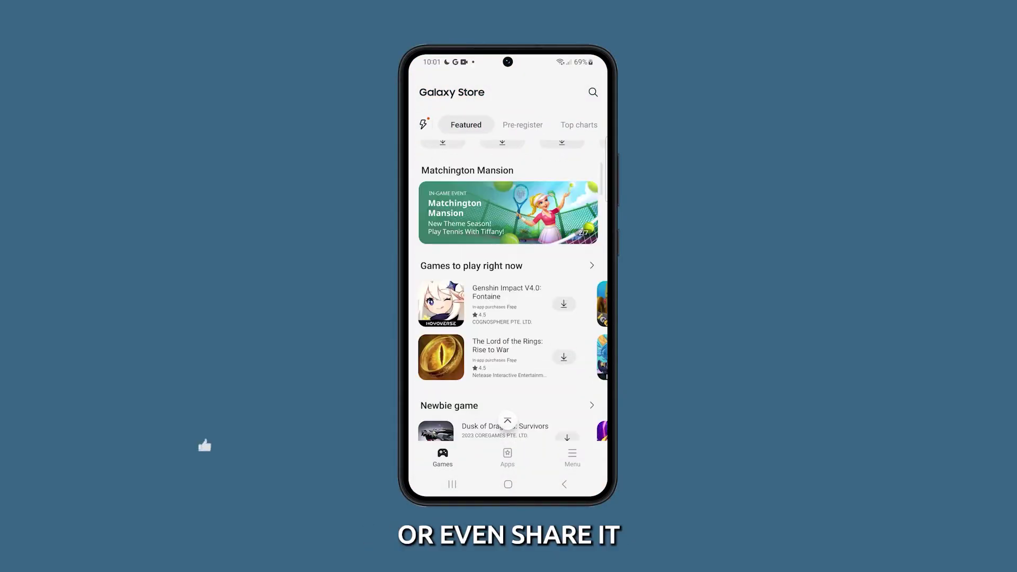
{"action": "scroll", "coordinate": [510, 318], "scroll_direction": "down", "scroll_amount": 1}
{"action": "scroll", "coordinate": [509, 318], "scroll_direction": "down", "scroll_amount": 3}
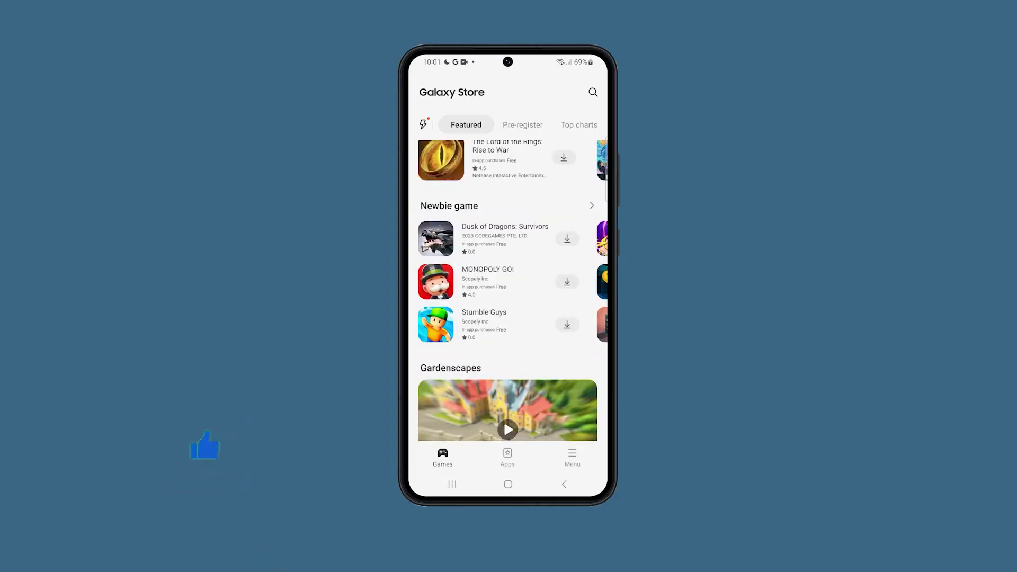
{"action": "scroll", "coordinate": [508, 318], "scroll_direction": "down", "scroll_amount": 3}
{"action": "scroll", "coordinate": [509, 318], "scroll_direction": "down", "scroll_amount": 2}
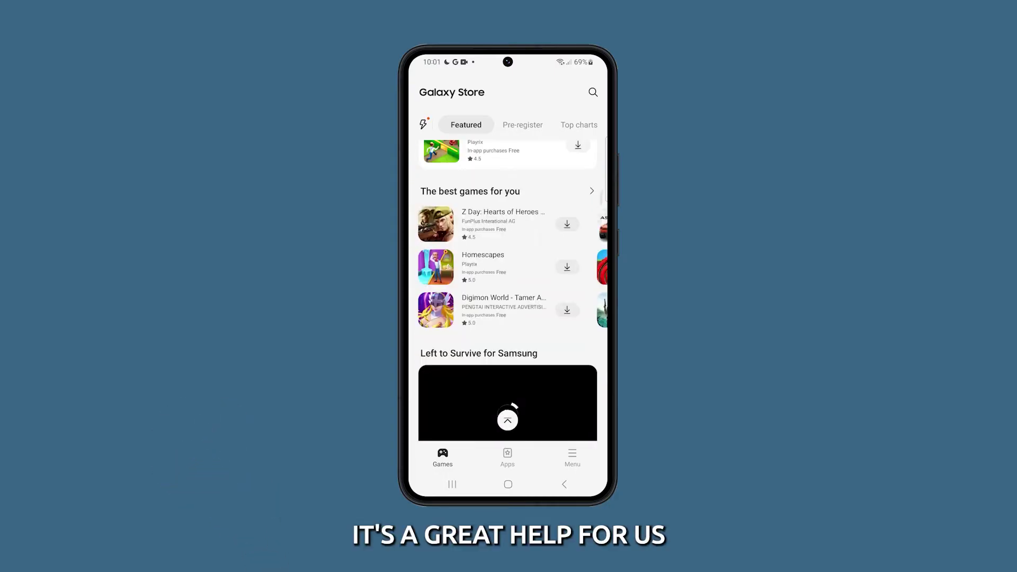
{"action": "scroll", "coordinate": [508, 318], "scroll_direction": "down", "scroll_amount": 1}
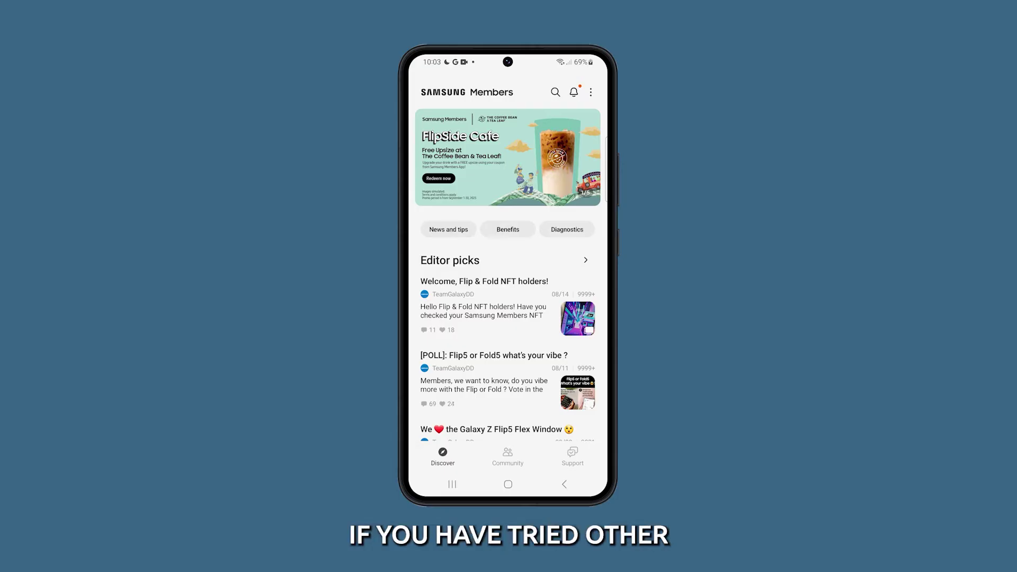
Attempt the Mic test in Phone diagnostics, acknowledge it can't run, and return home.
{"action": "left_click", "coordinate": [567, 229]}
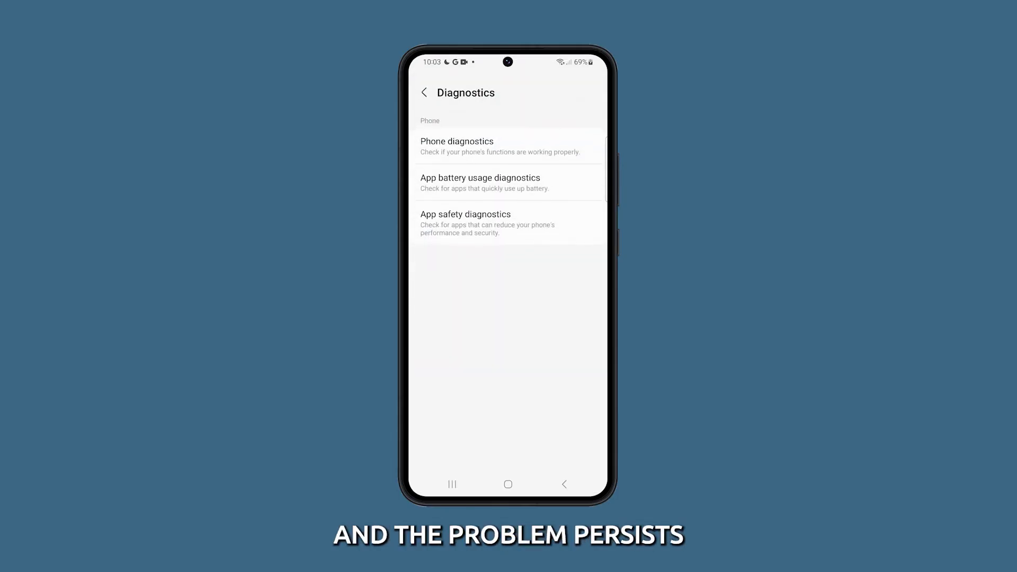
{"action": "left_click", "coordinate": [493, 146]}
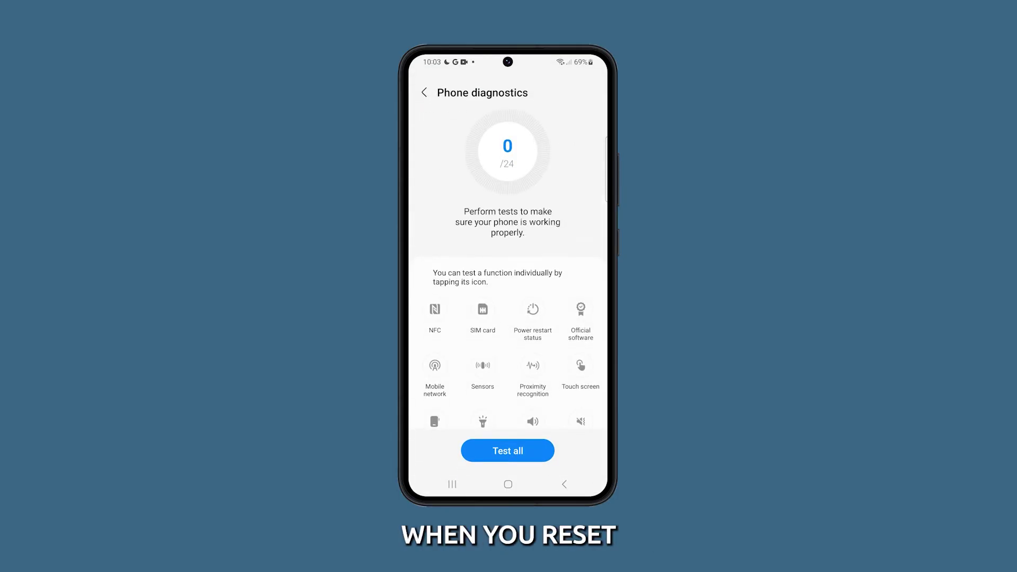
{"action": "scroll", "coordinate": [508, 302], "scroll_direction": "down", "scroll_amount": 2}
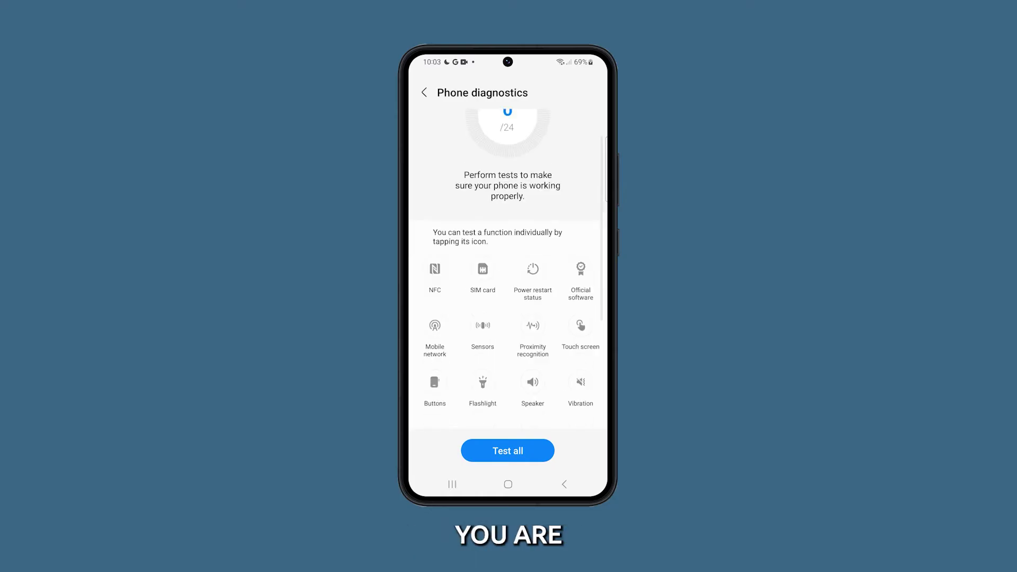
{"action": "scroll", "coordinate": [508, 302], "scroll_direction": "down", "scroll_amount": 2}
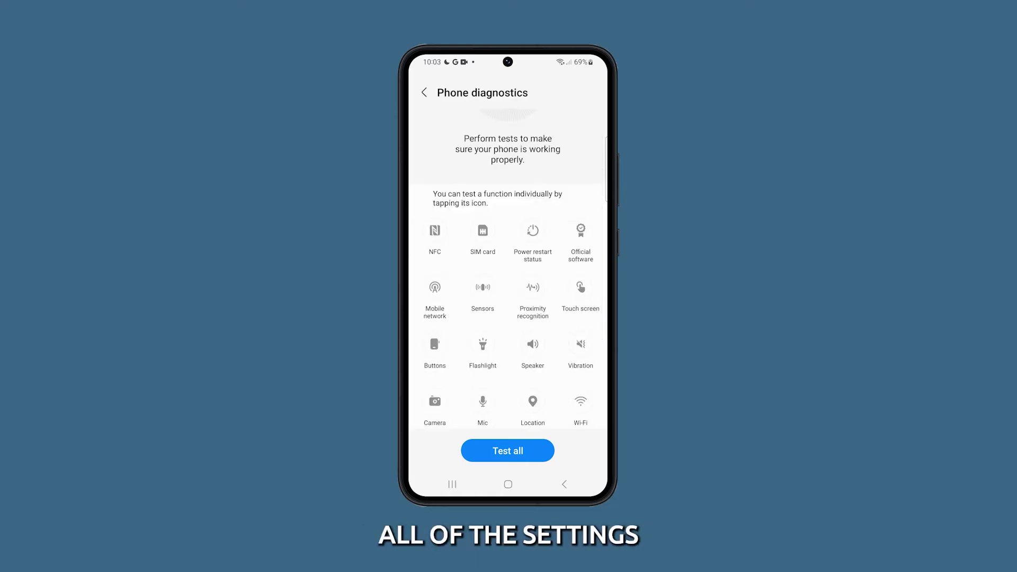
{"action": "scroll", "coordinate": [508, 302], "scroll_direction": "down", "scroll_amount": 1}
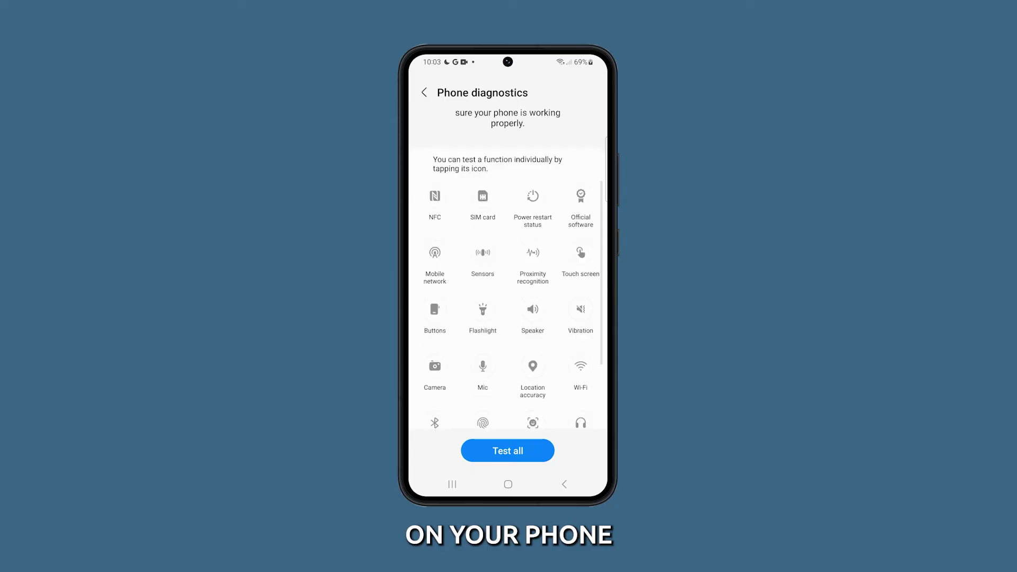
{"action": "scroll", "coordinate": [508, 302], "scroll_direction": "down", "scroll_amount": 1}
{"action": "scroll", "coordinate": [508, 303], "scroll_direction": "down", "scroll_amount": 1}
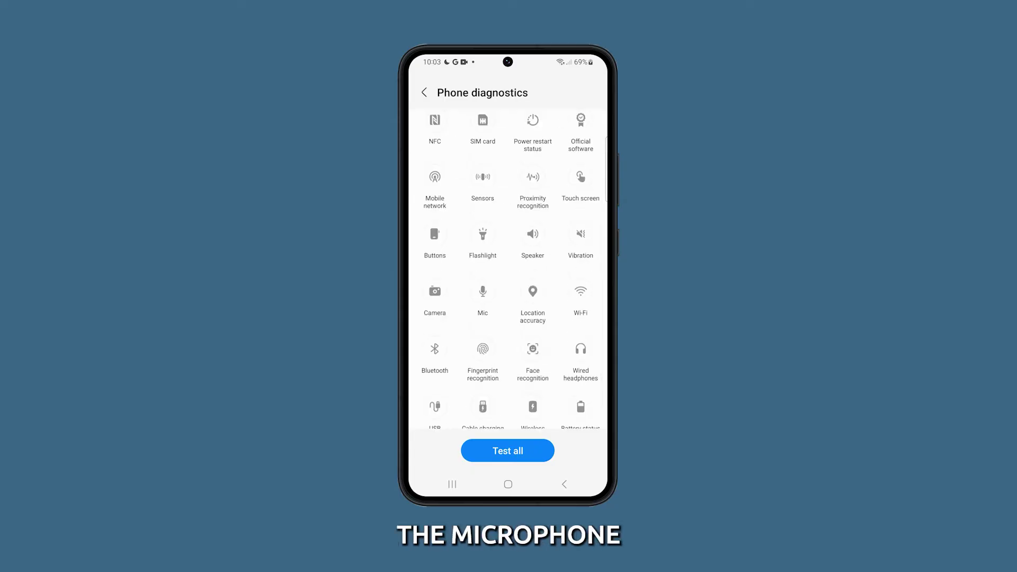
{"action": "left_click", "coordinate": [483, 305]}
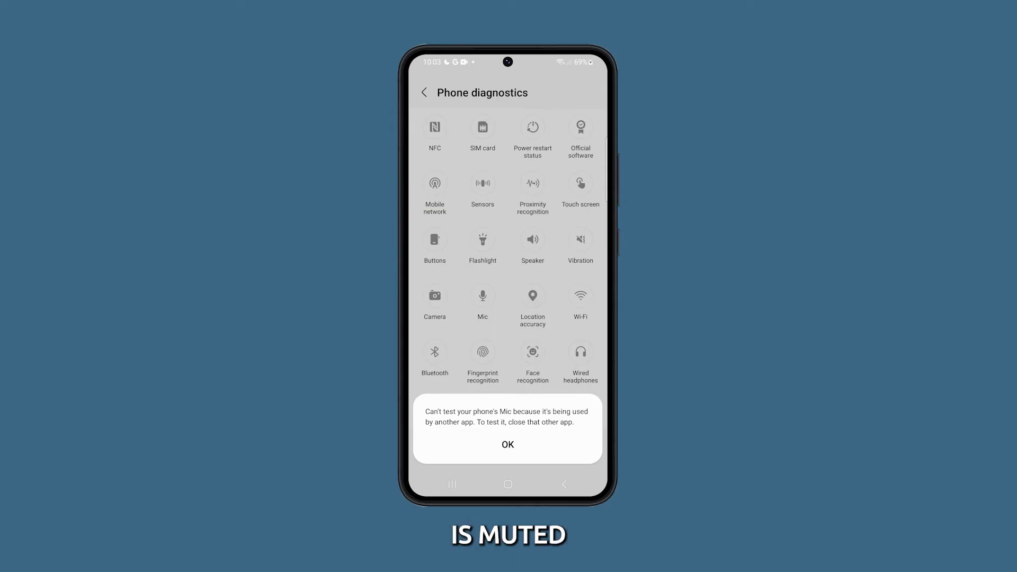
{"action": "left_click", "coordinate": [508, 444]}
{"action": "scroll", "coordinate": [511, 273], "scroll_direction": "down", "scroll_amount": 1}
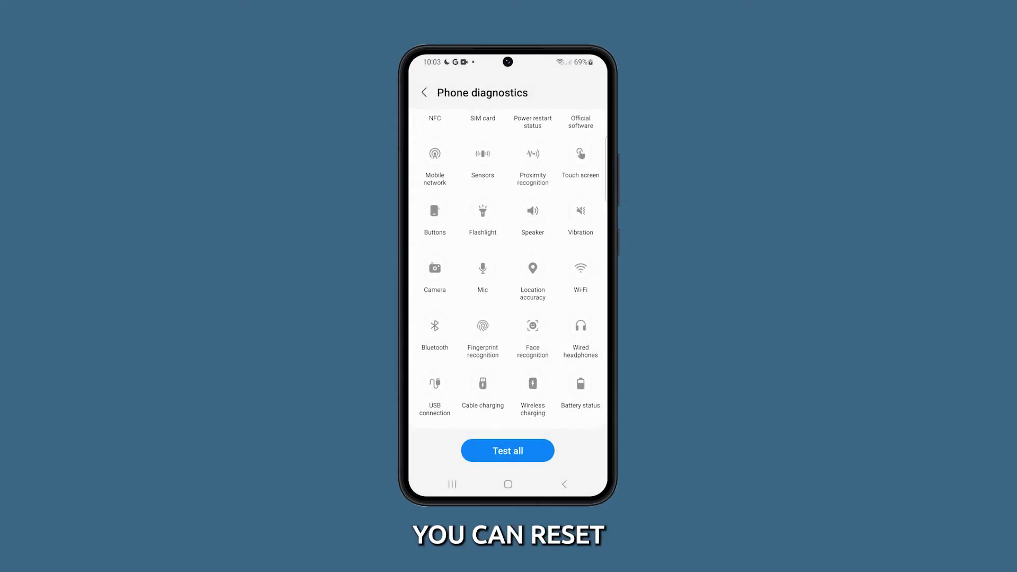
{"action": "left_click", "coordinate": [508, 484]}
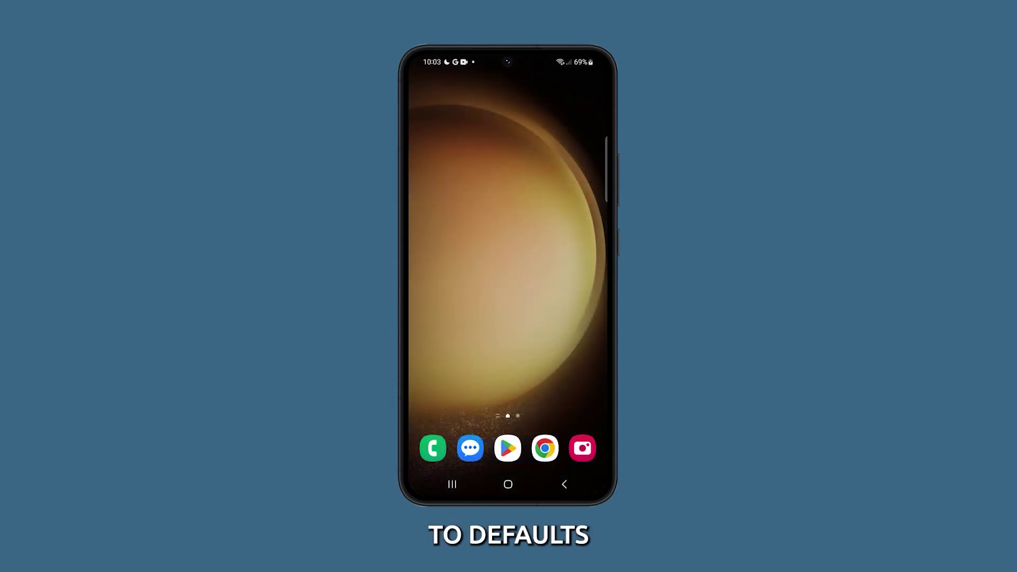
Reset app preferences from Settings > Apps > More options and confirm the reset.
{"action": "left_click_drag", "start_coordinate": [507, 286], "coordinate": [506, 177]}
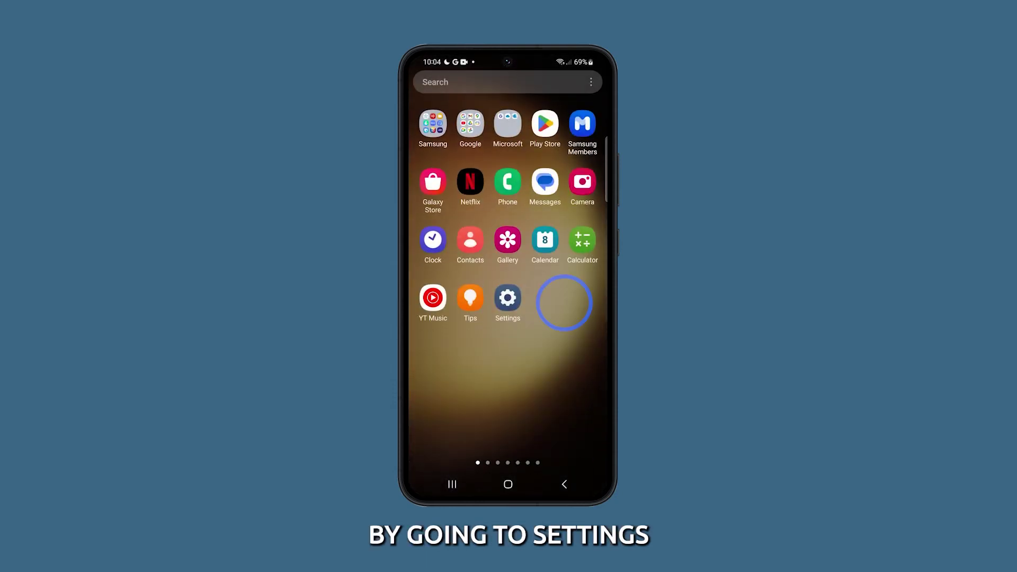
{"action": "left_click", "coordinate": [508, 299]}
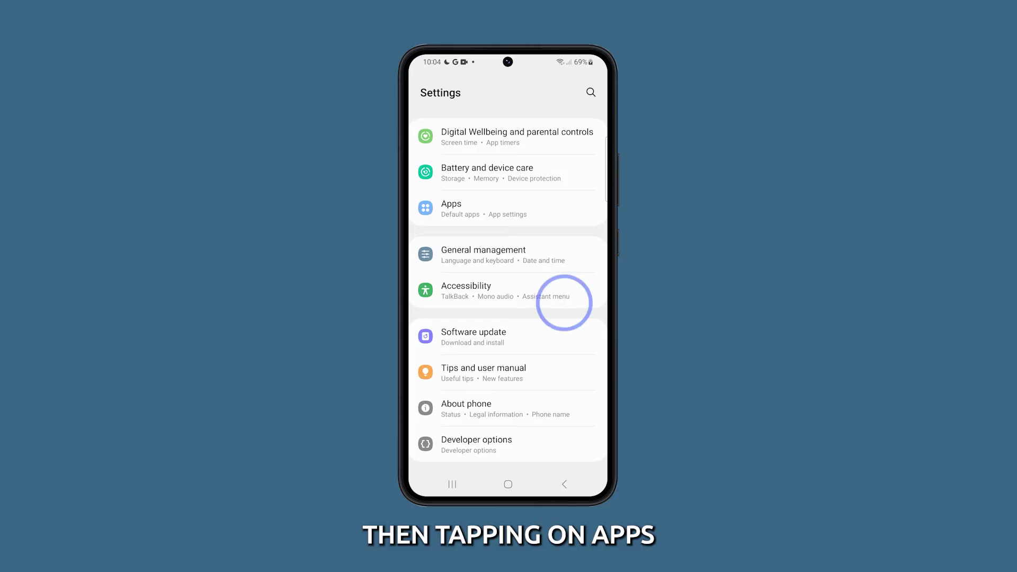
{"action": "left_click", "coordinate": [449, 208]}
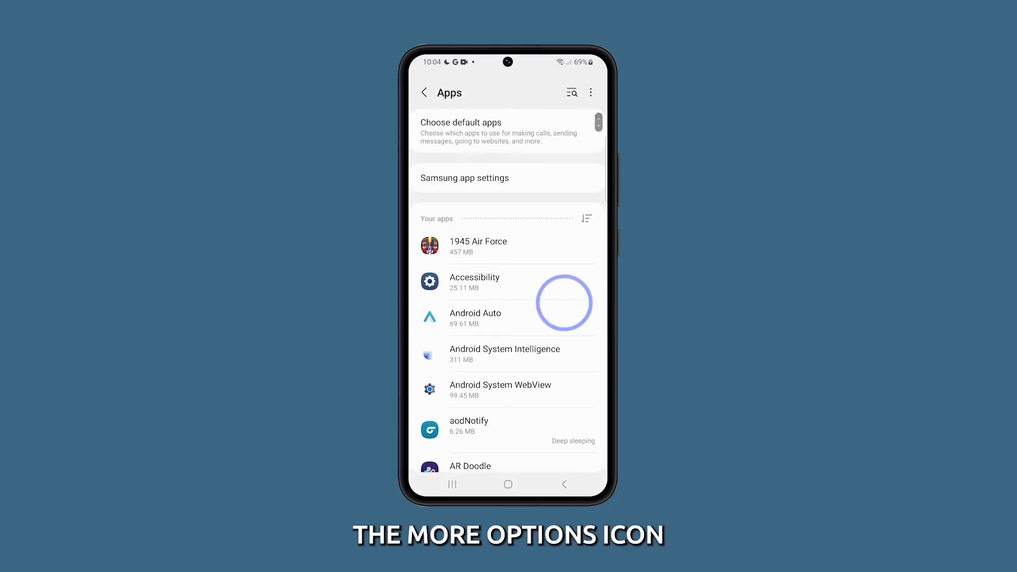
{"action": "left_click", "coordinate": [590, 93]}
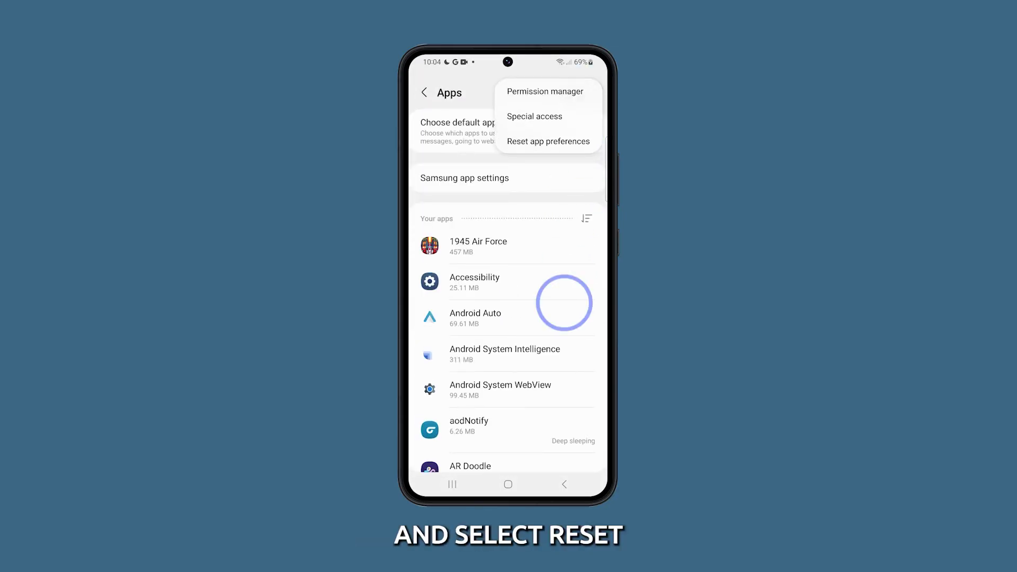
{"action": "left_click", "coordinate": [545, 141]}
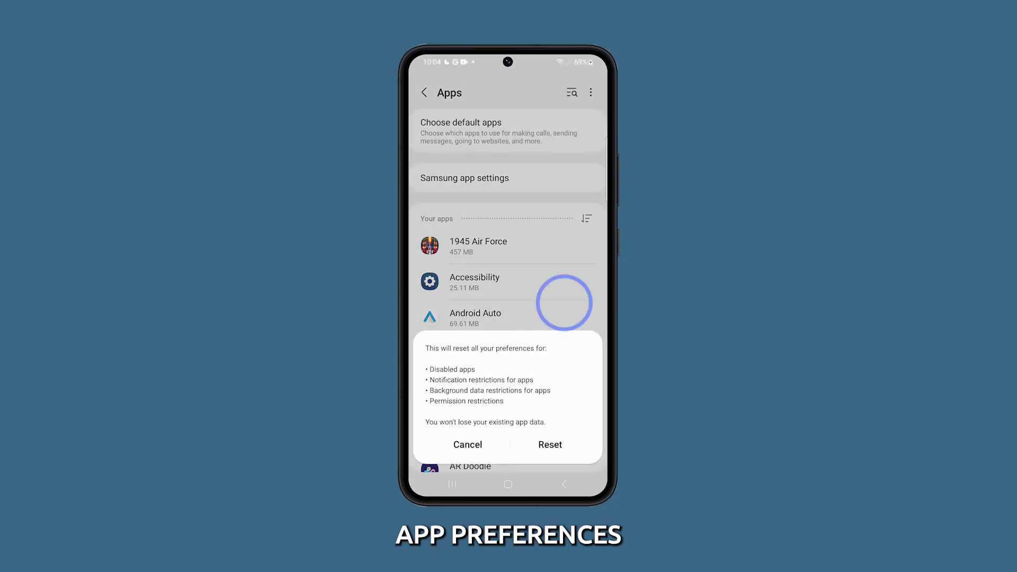
{"action": "left_click", "coordinate": [550, 444]}
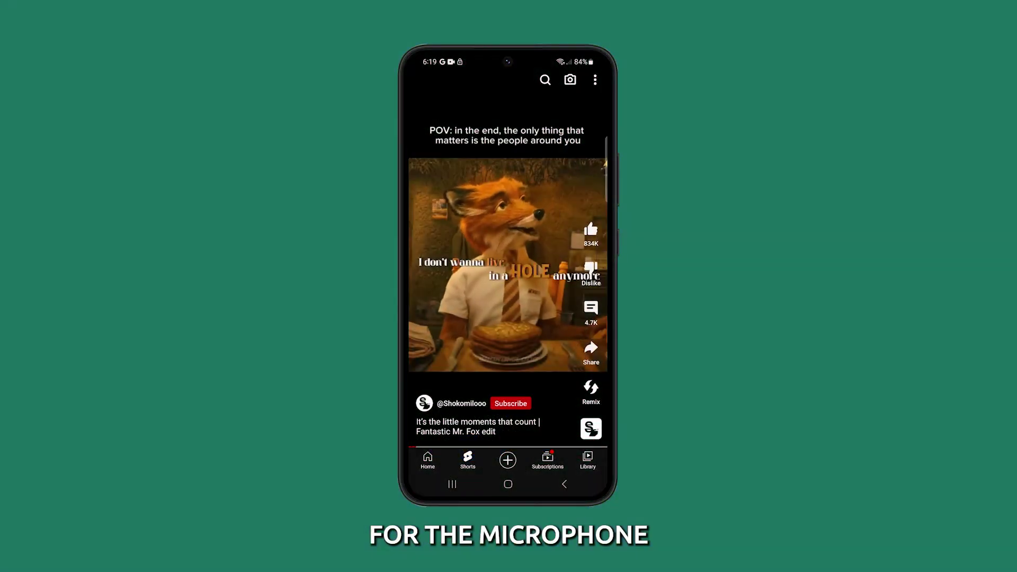
{"action": "scroll", "coordinate": [509, 249], "scroll_direction": "down", "scroll_amount": 5}
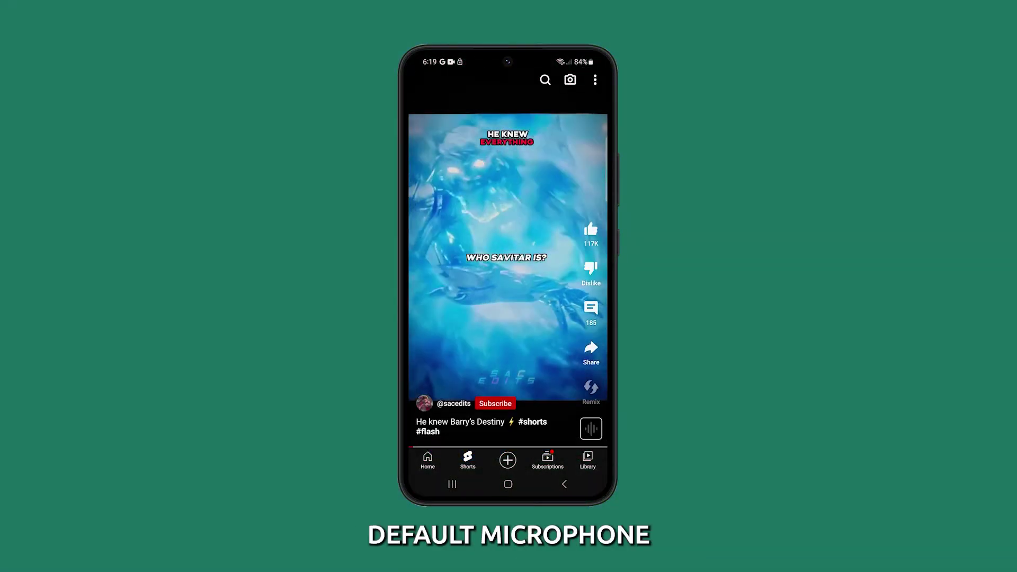
{"action": "scroll", "coordinate": [509, 258], "scroll_direction": "down", "scroll_amount": 5}
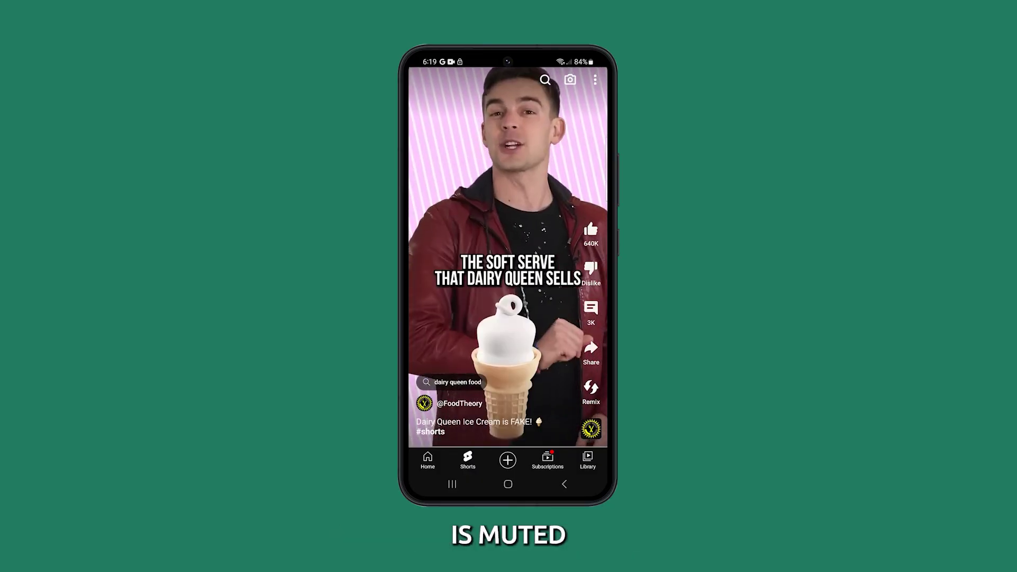
Leave Shorts for the YouTube Home feed.
{"action": "left_click", "coordinate": [428, 460]}
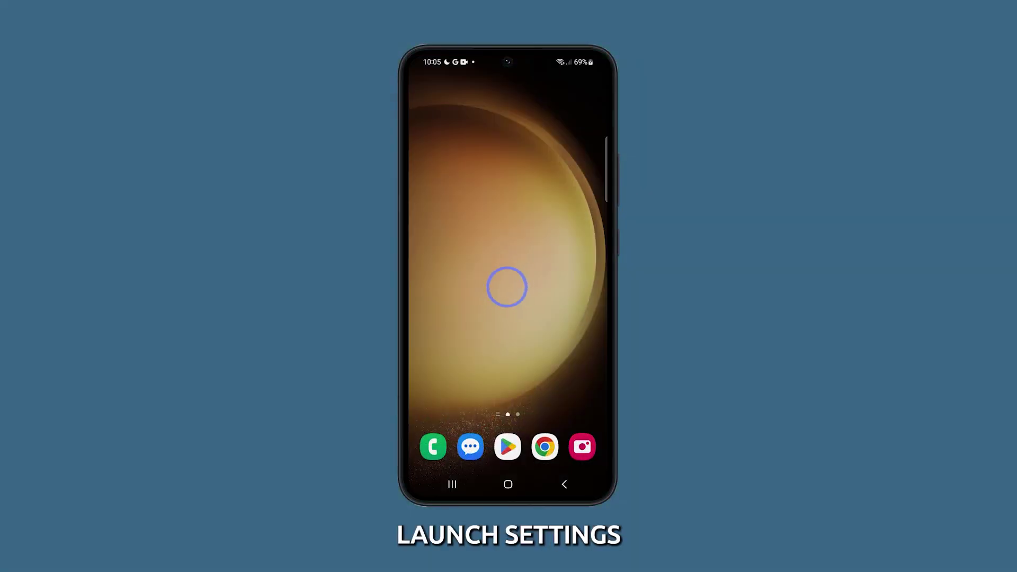
Reset all settings via General management > Reset and confirm so the phone restarts.
{"action": "left_click_drag", "start_coordinate": [507, 287], "coordinate": [506, 159]}
{"action": "left_click", "coordinate": [508, 298]}
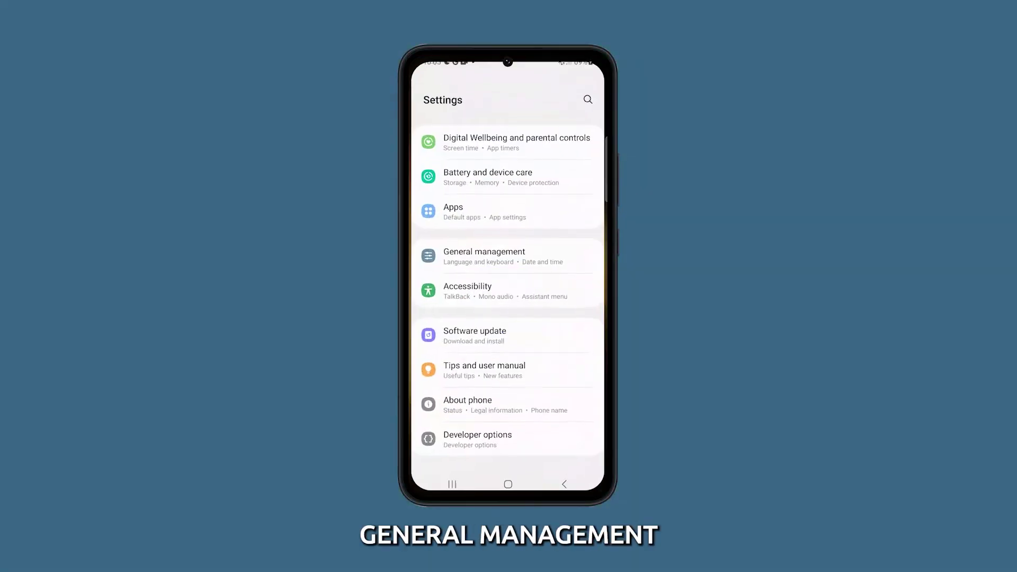
{"action": "left_click", "coordinate": [474, 252]}
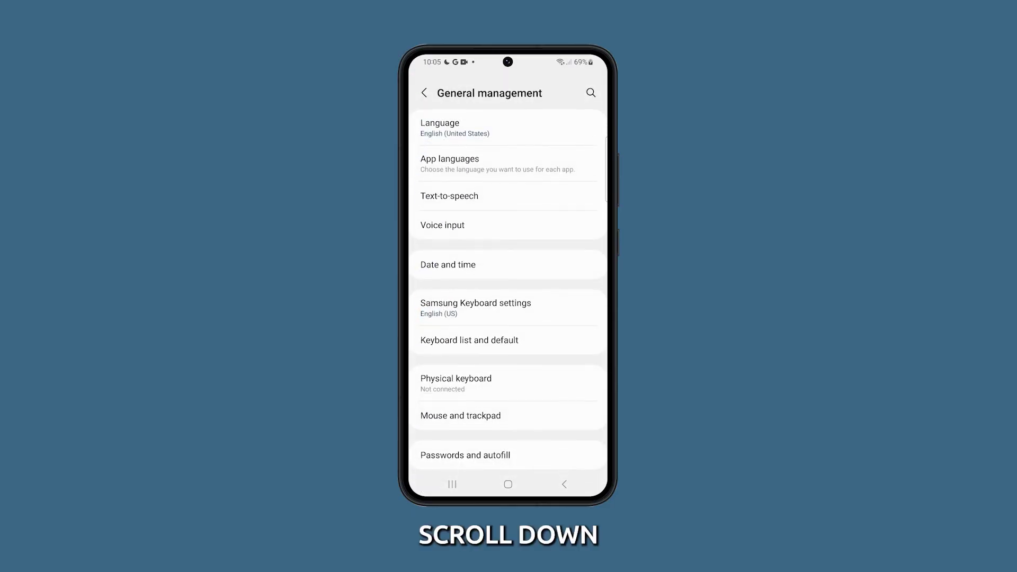
{"action": "left_click_drag", "start_coordinate": [504, 341], "coordinate": [505, 200]}
{"action": "left_click", "coordinate": [432, 244]}
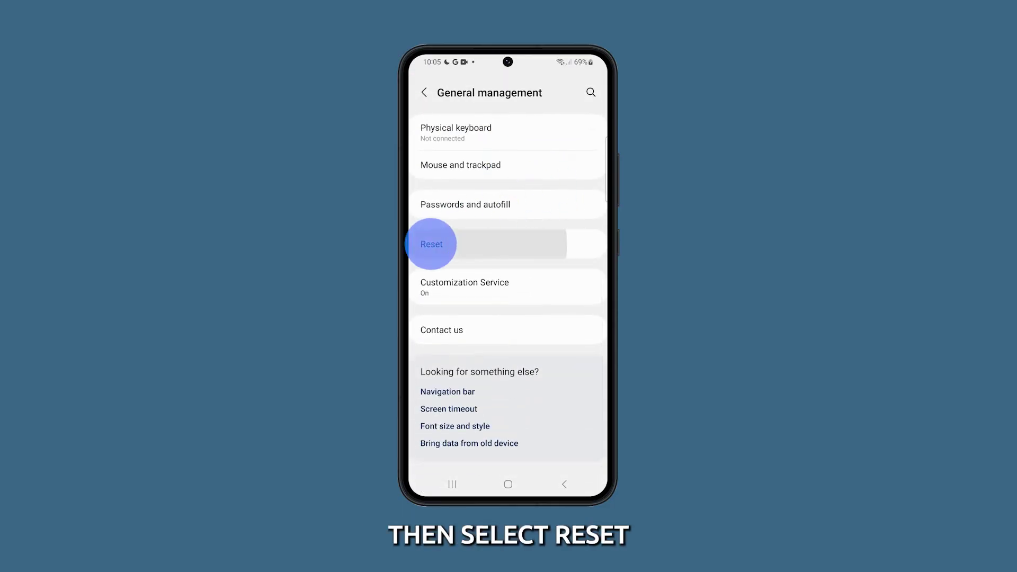
{"action": "left_click", "coordinate": [454, 125]}
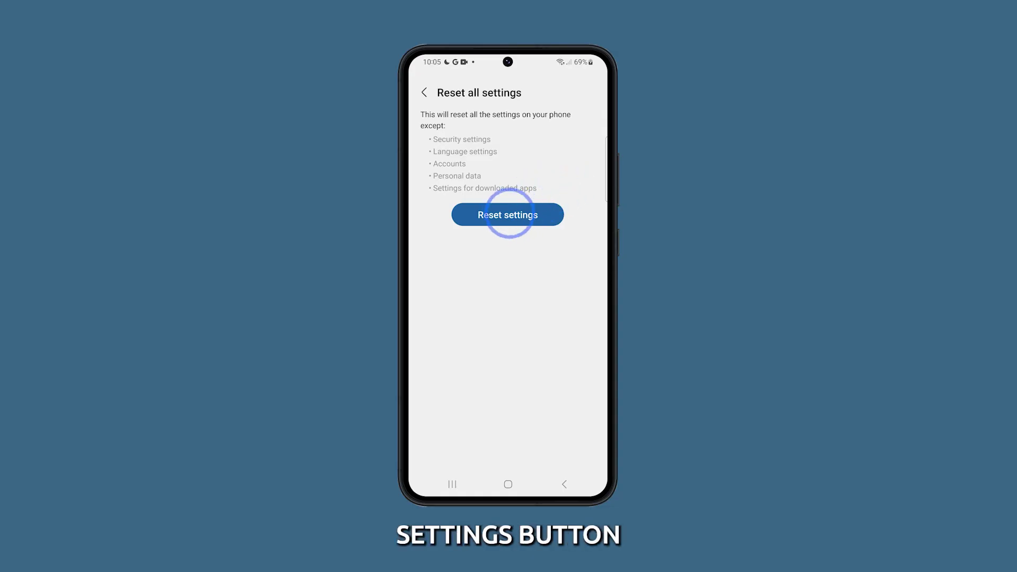
{"action": "left_click", "coordinate": [509, 213]}
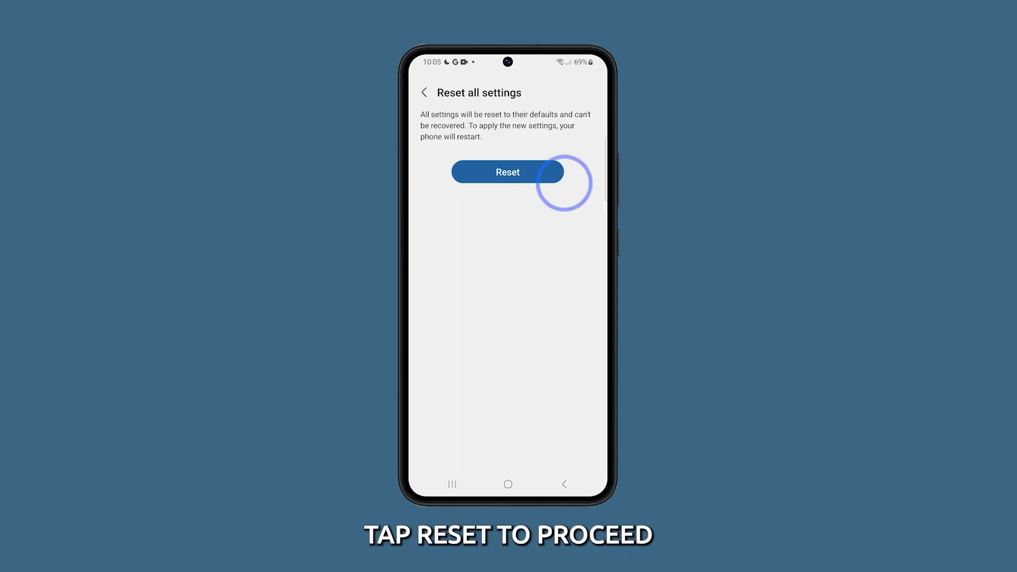
{"action": "left_click", "coordinate": [517, 173]}
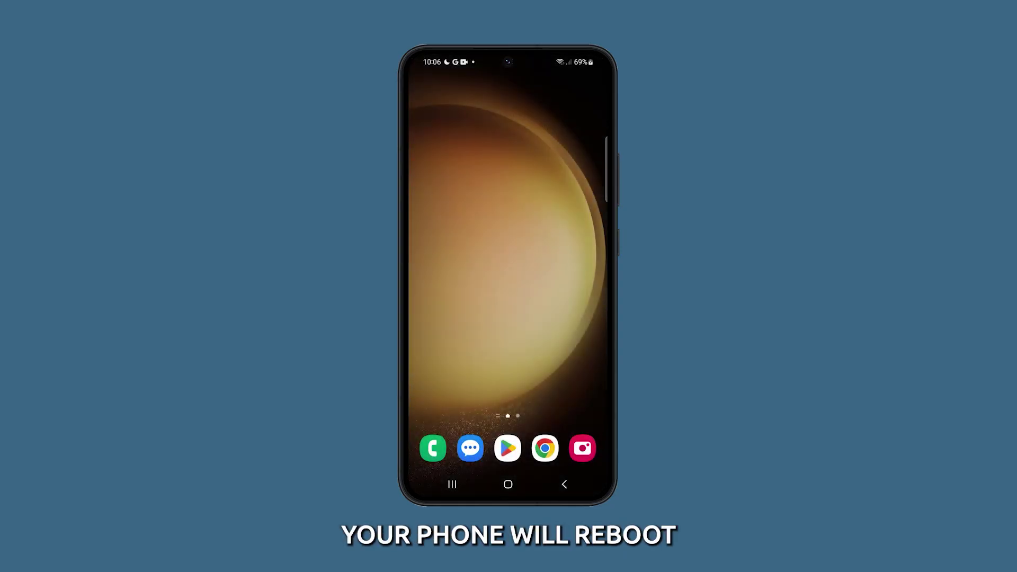